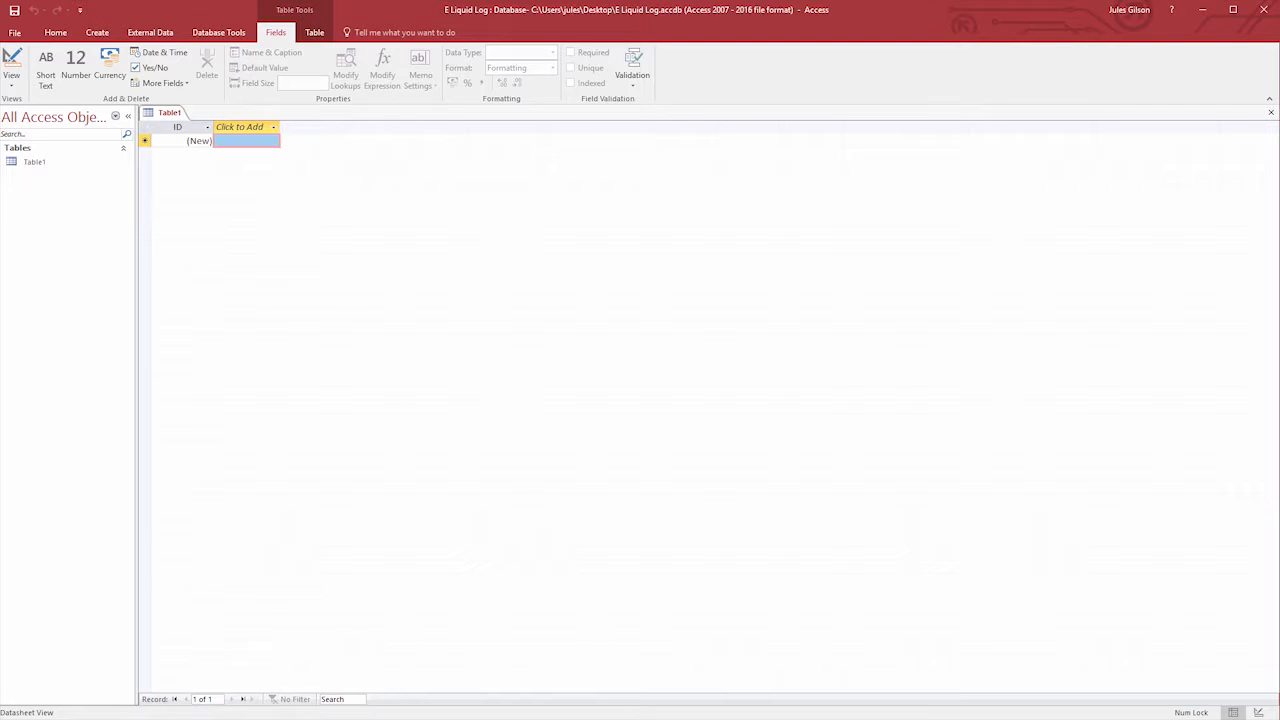
Switch to the Excel workbook and examine the DIY Produce and DIY Comb Stock sheets, including the CAP Caramel V2 item and its S1 ID
left_click(510, 690)
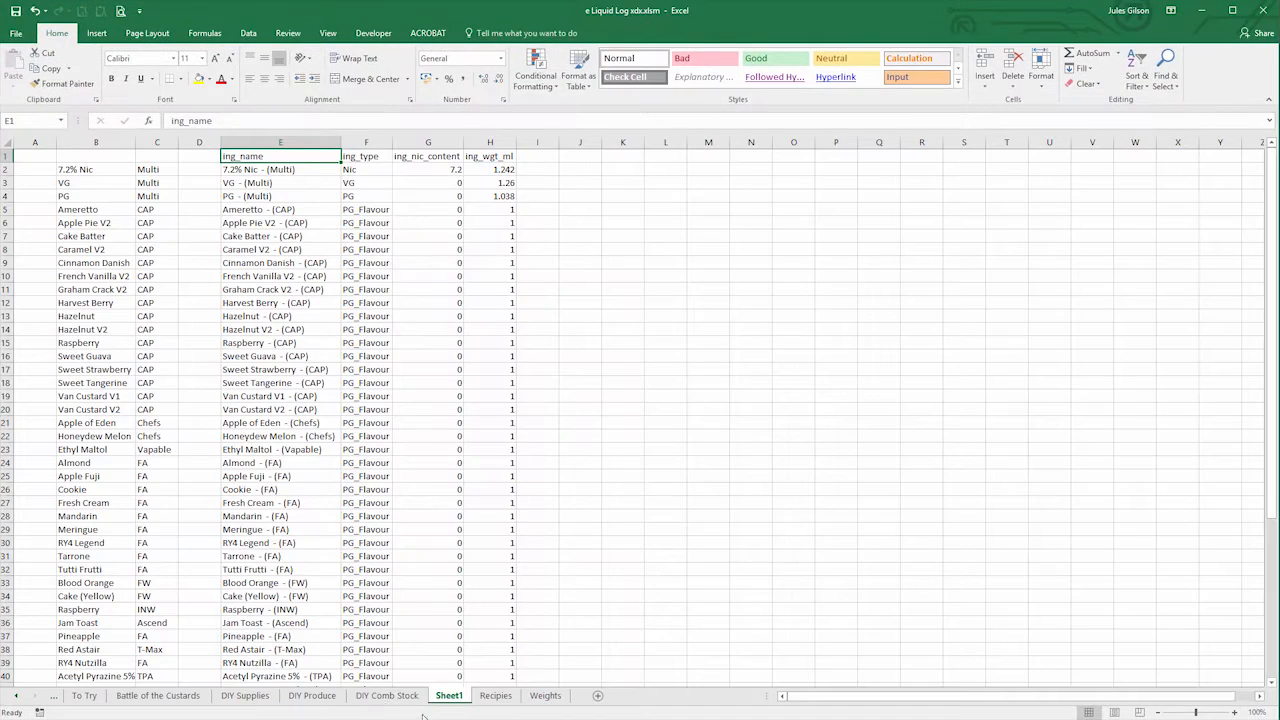
left_click(372, 697)
left_click(295, 697)
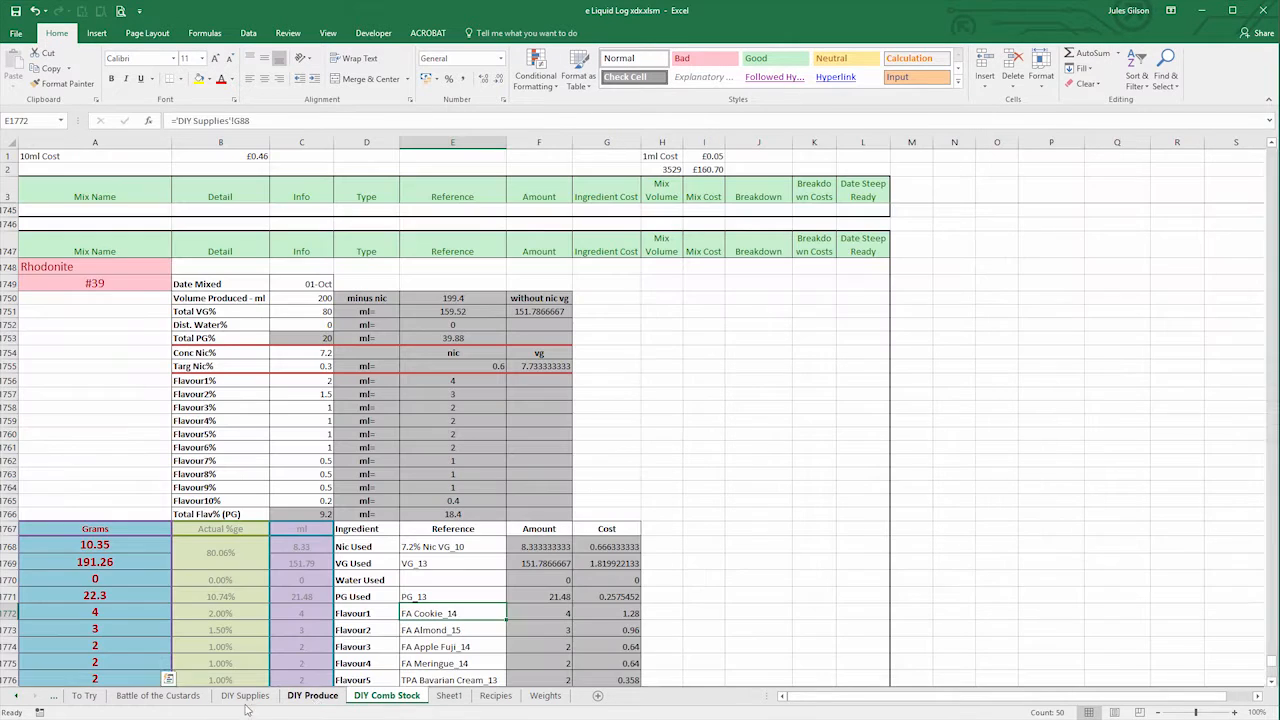
key("ctrl+Page_Up")
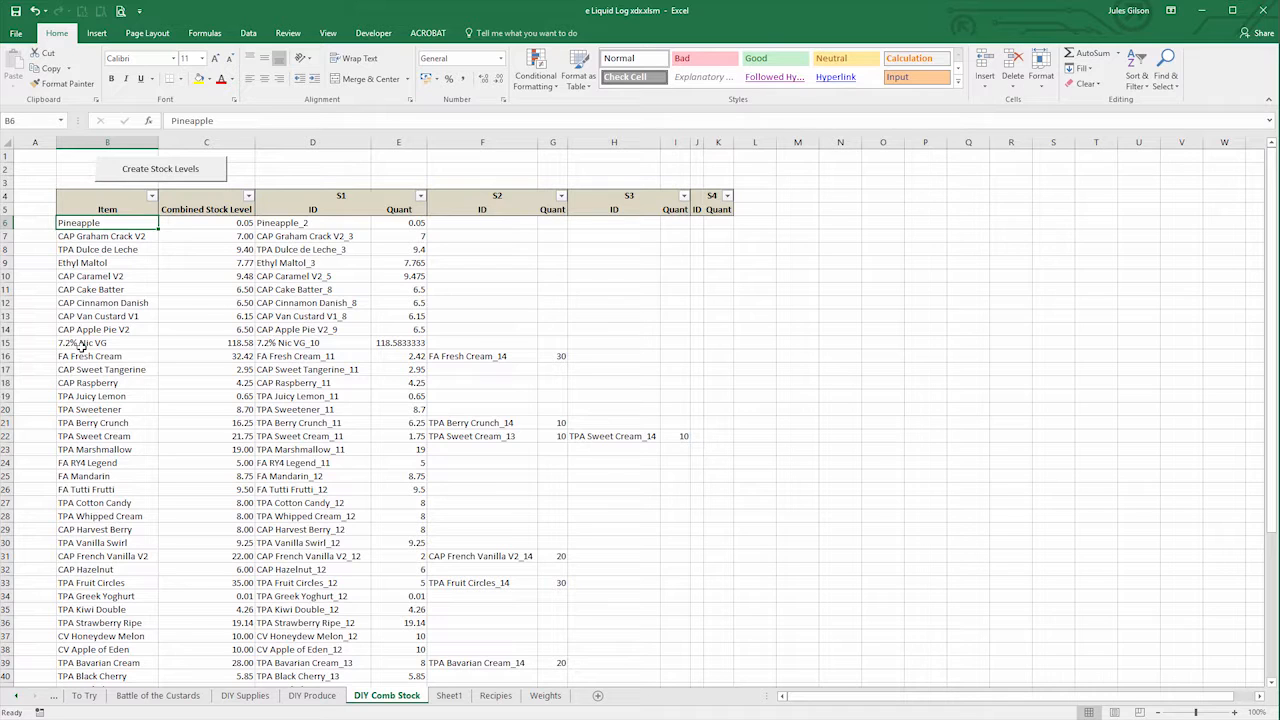
left_click(80, 274)
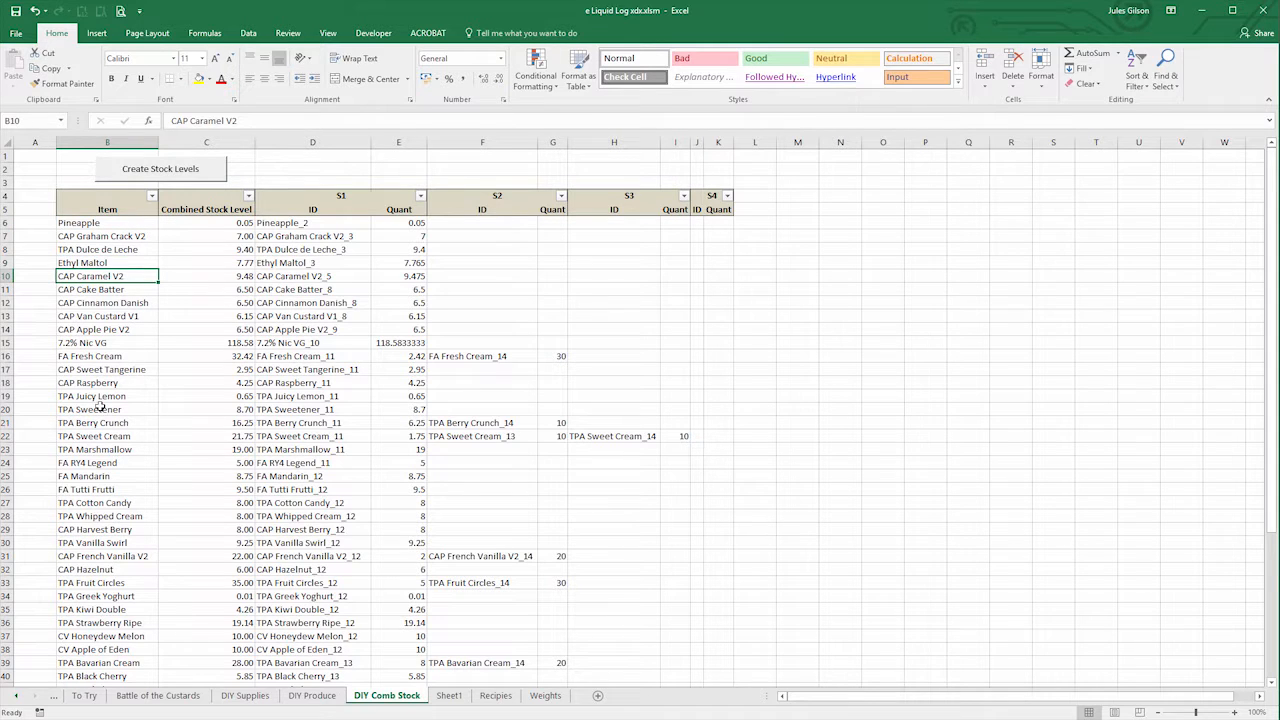
key("Right")
key("Right")
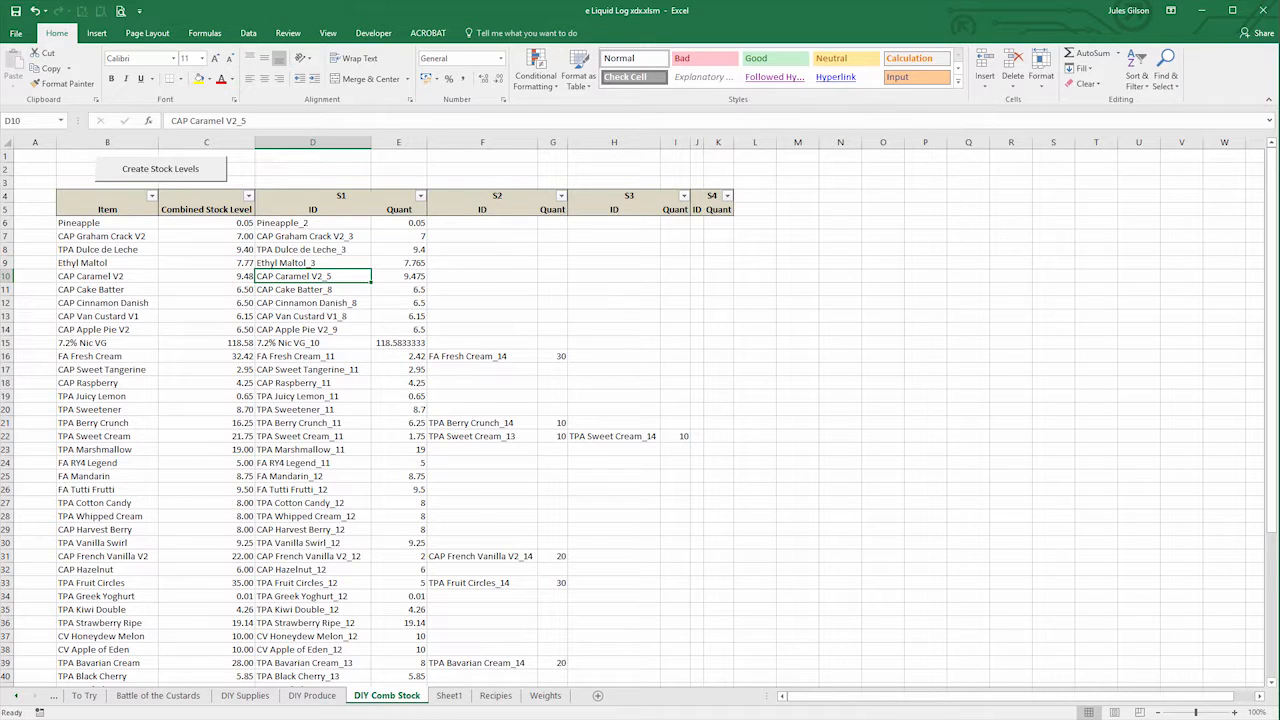
Switch to Access and review the data types and default values of the fields in the ingredients table's design
left_click(424, 690)
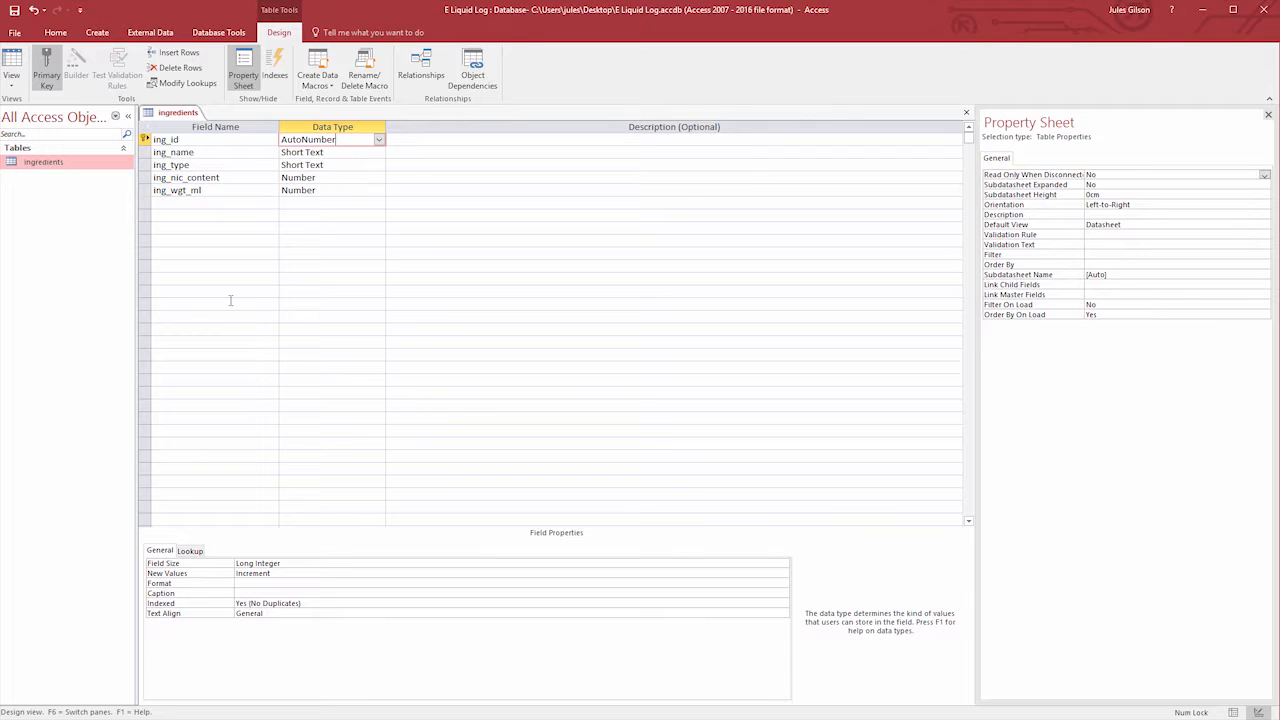
key("Down")
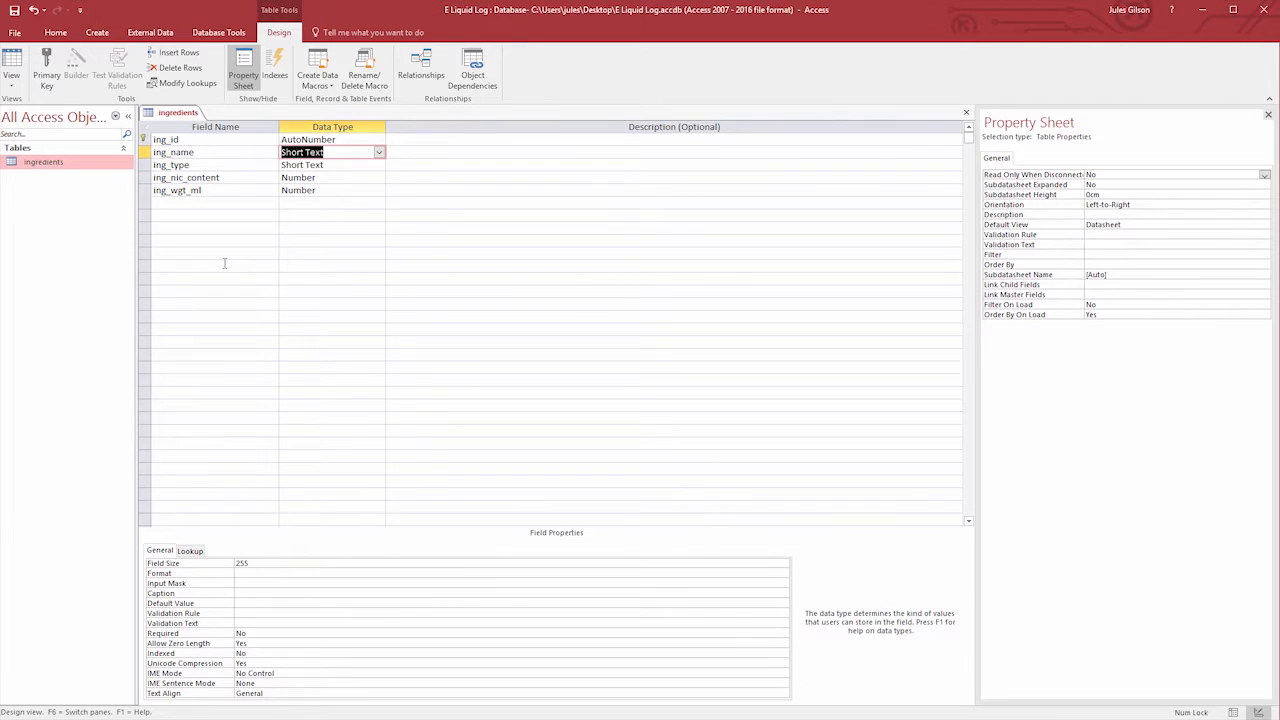
key("Down")
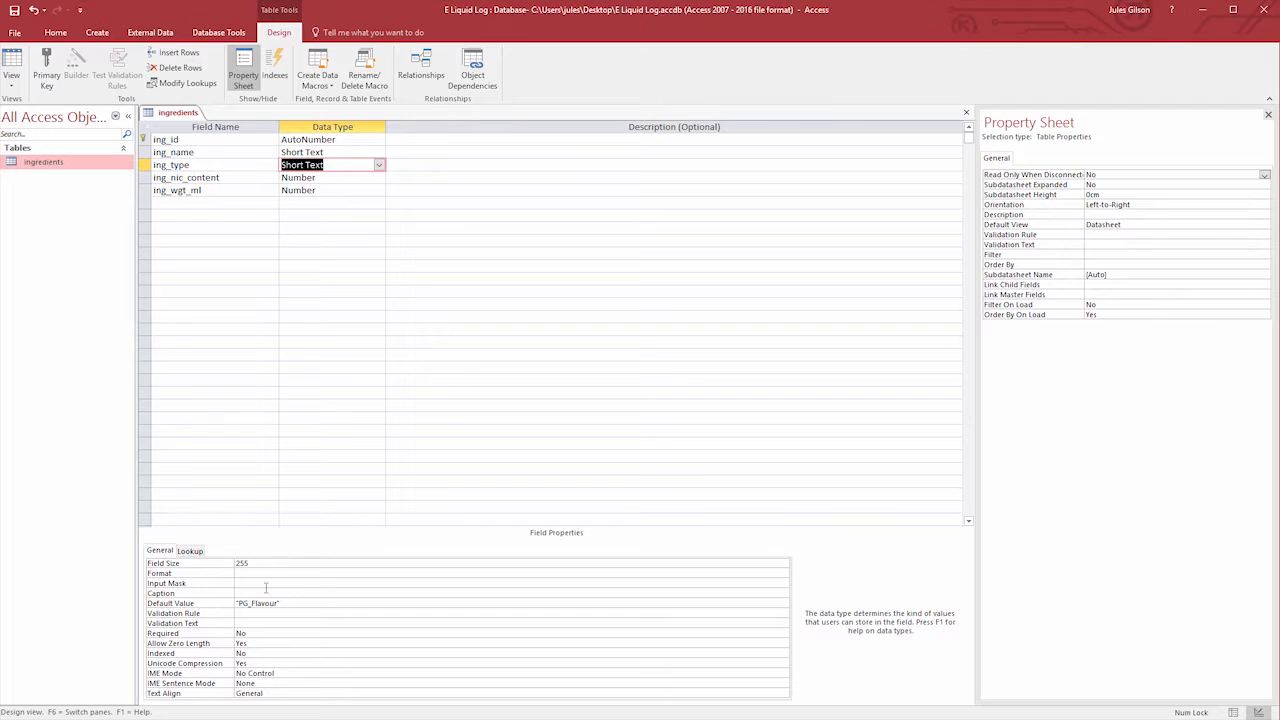
left_click_drag(284, 603, 216, 603)
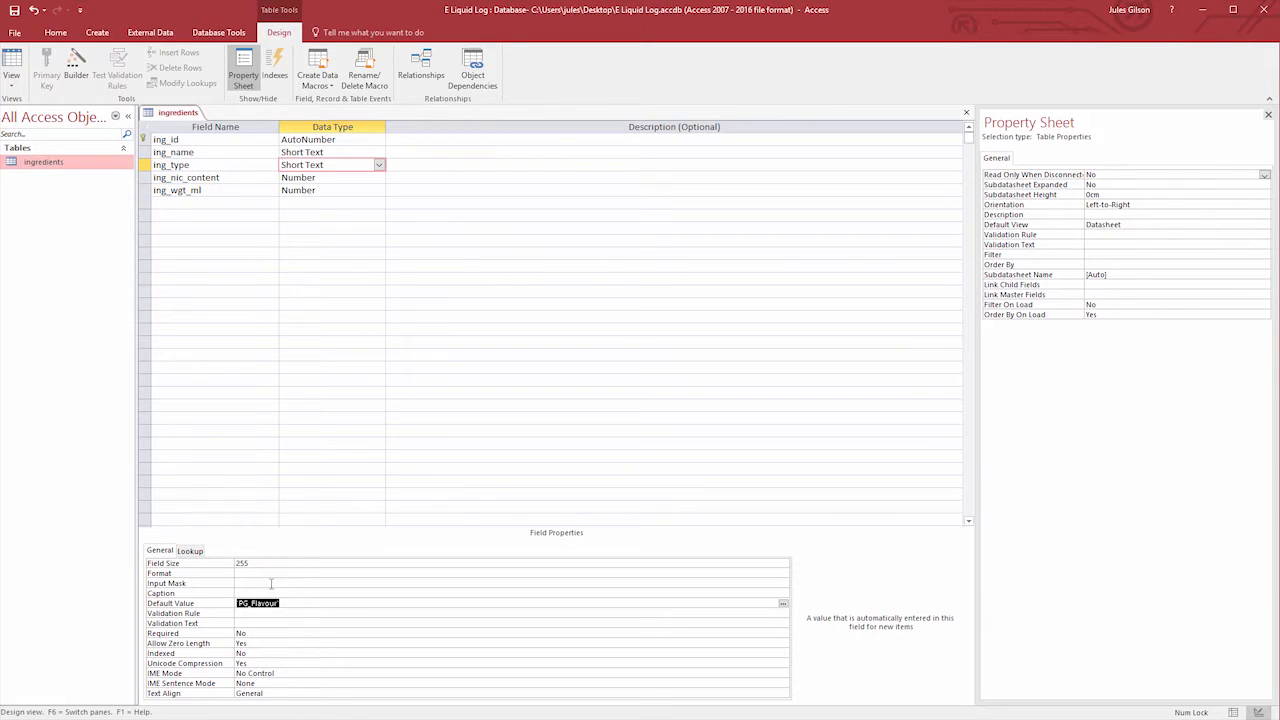
left_click(270, 583)
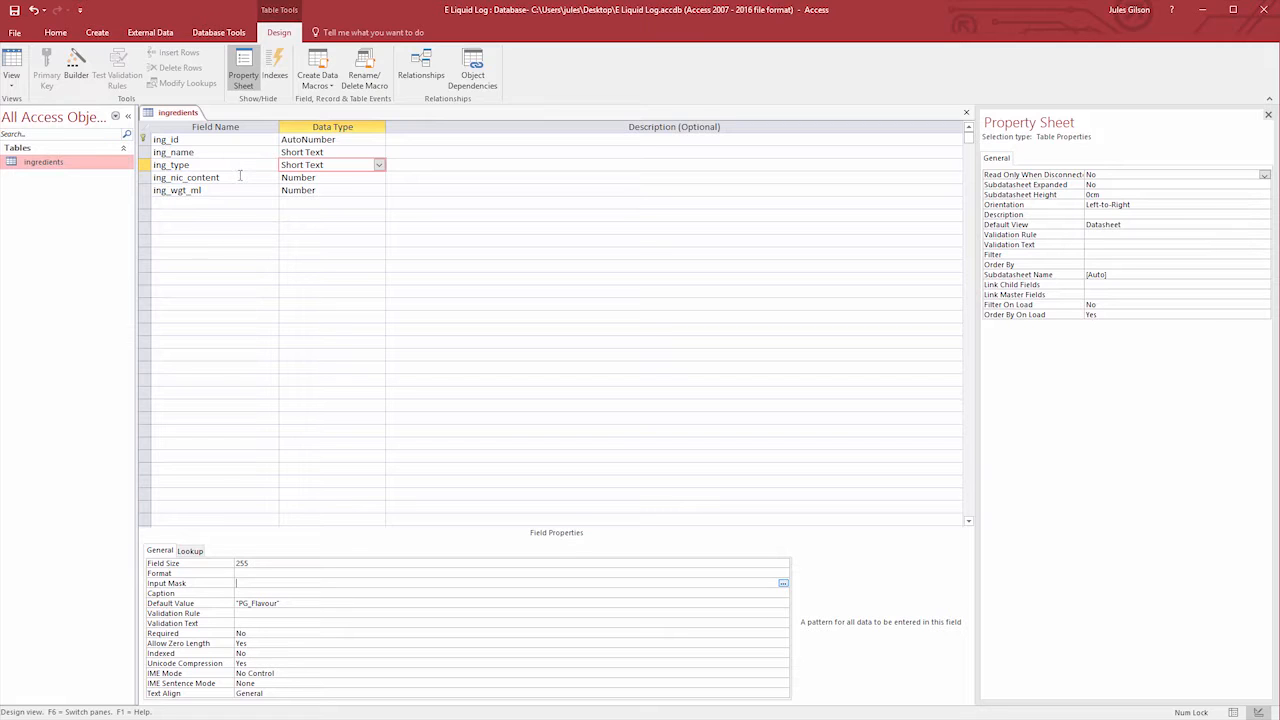
left_click(326, 177)
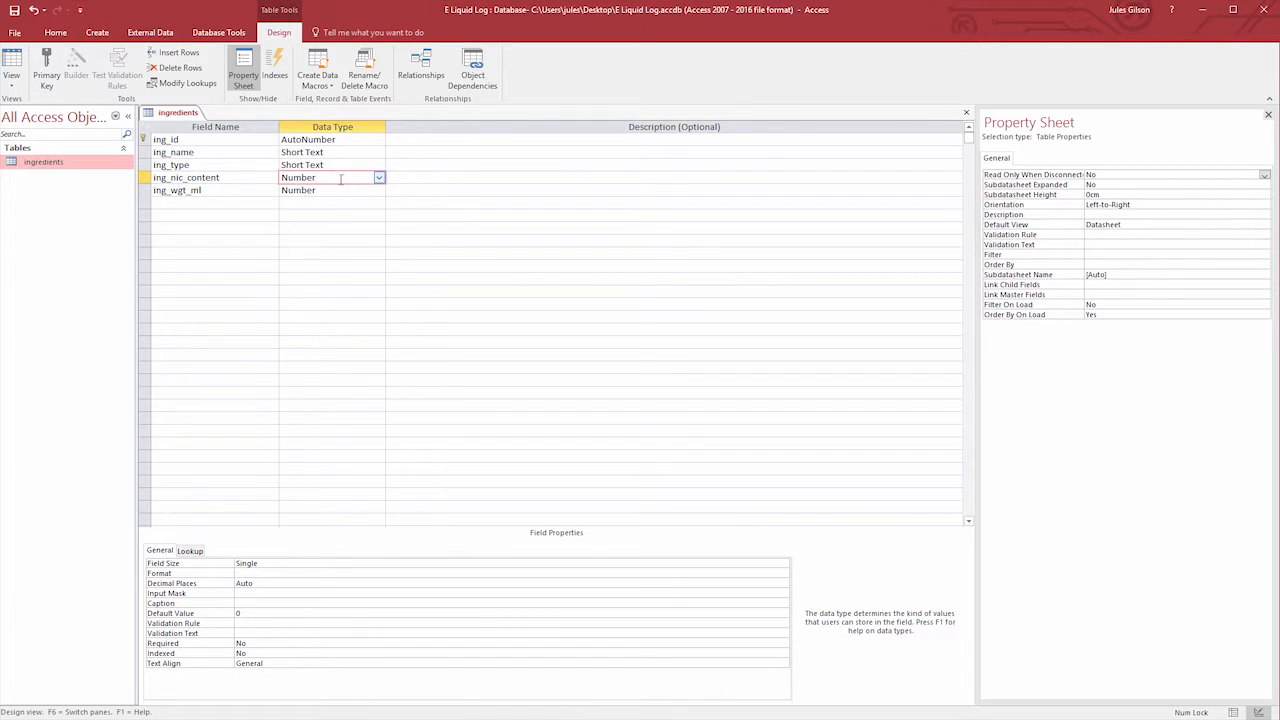
left_click(241, 613)
left_click(343, 190)
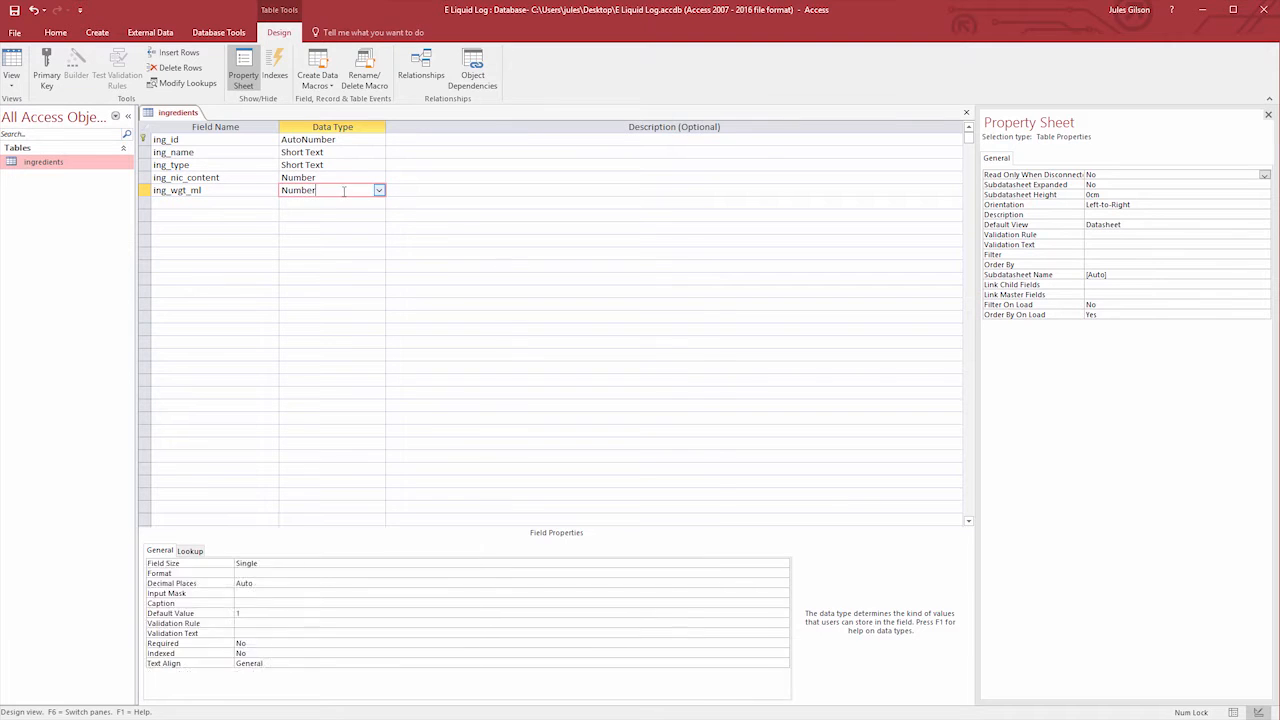
type("d")
left_click(343, 179)
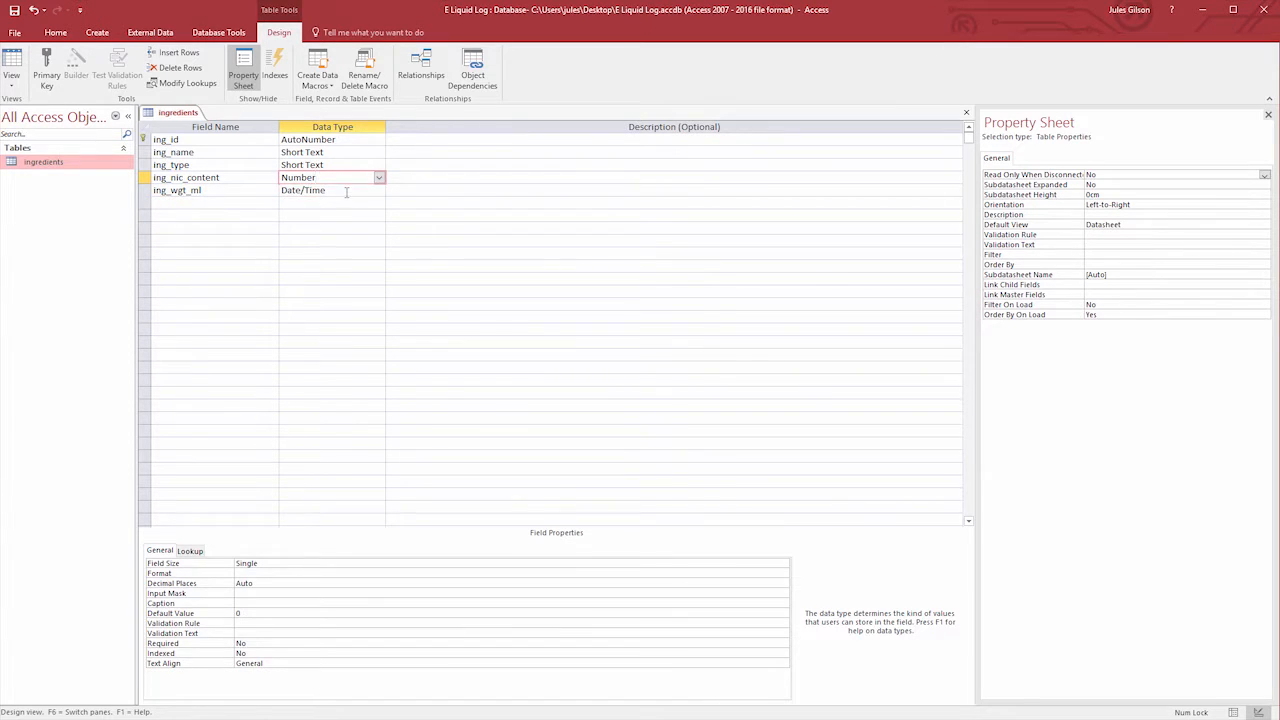
left_click(345, 190)
key("ctrl+z")
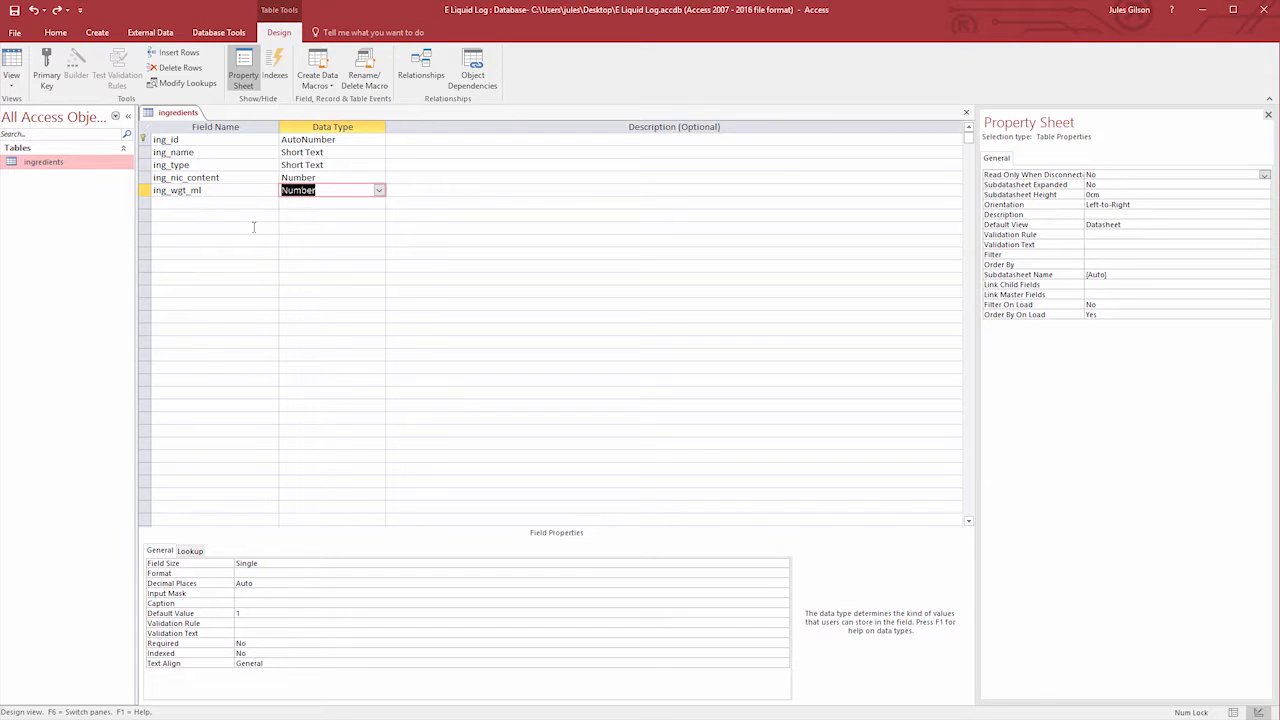
Review the ingredients table's ing_type field and the ing_types table's ID and type fields, and show ing_types in Datasheet View
left_click(241, 164)
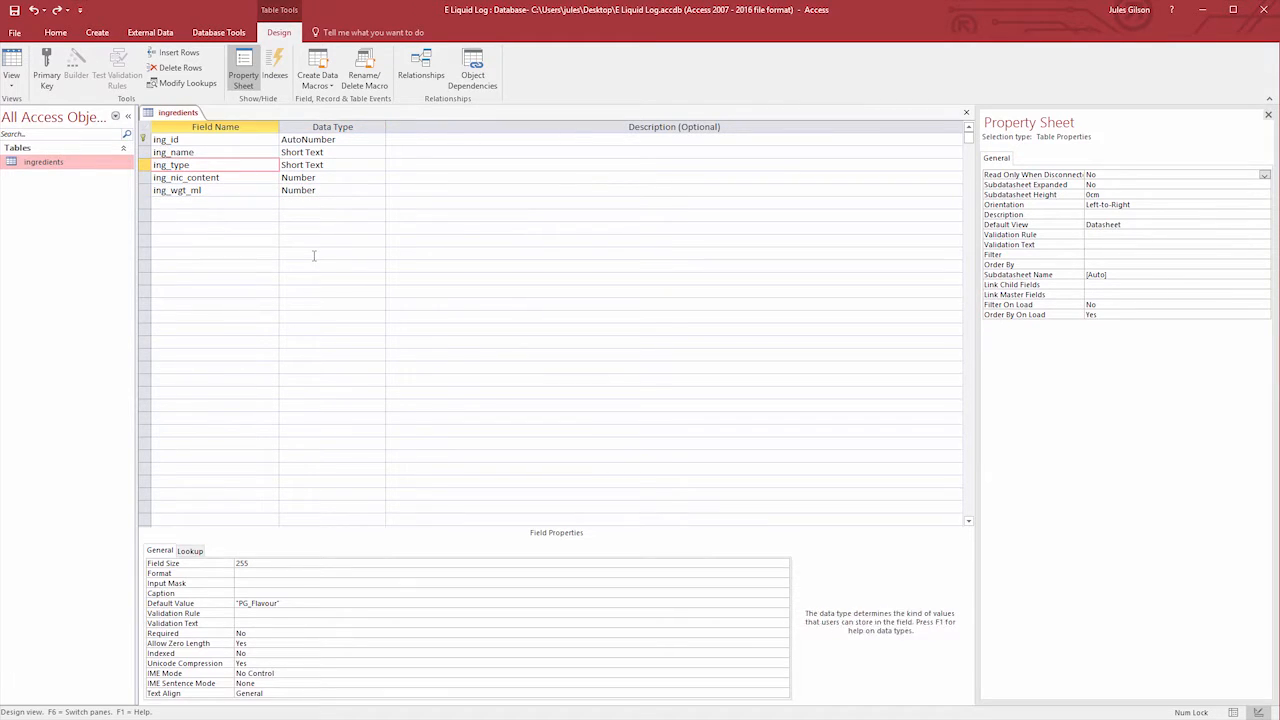
key("Tab")
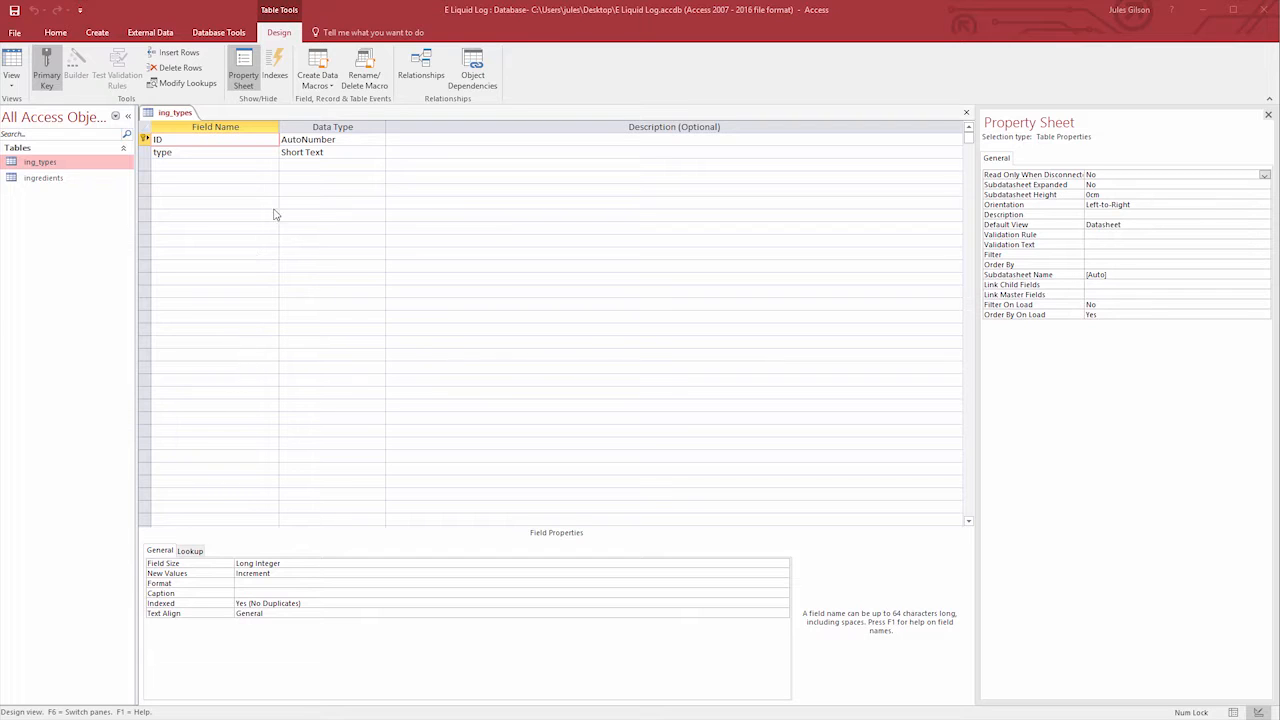
left_click(309, 140)
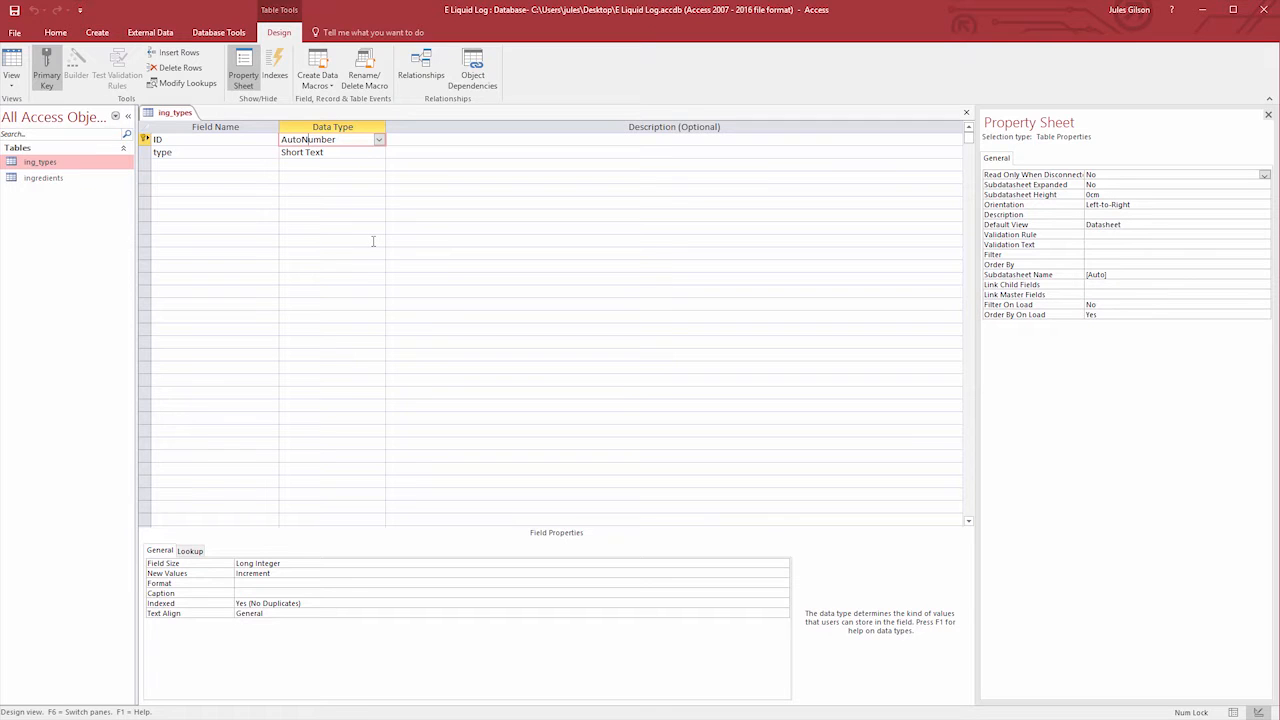
key("Down")
key("Left")
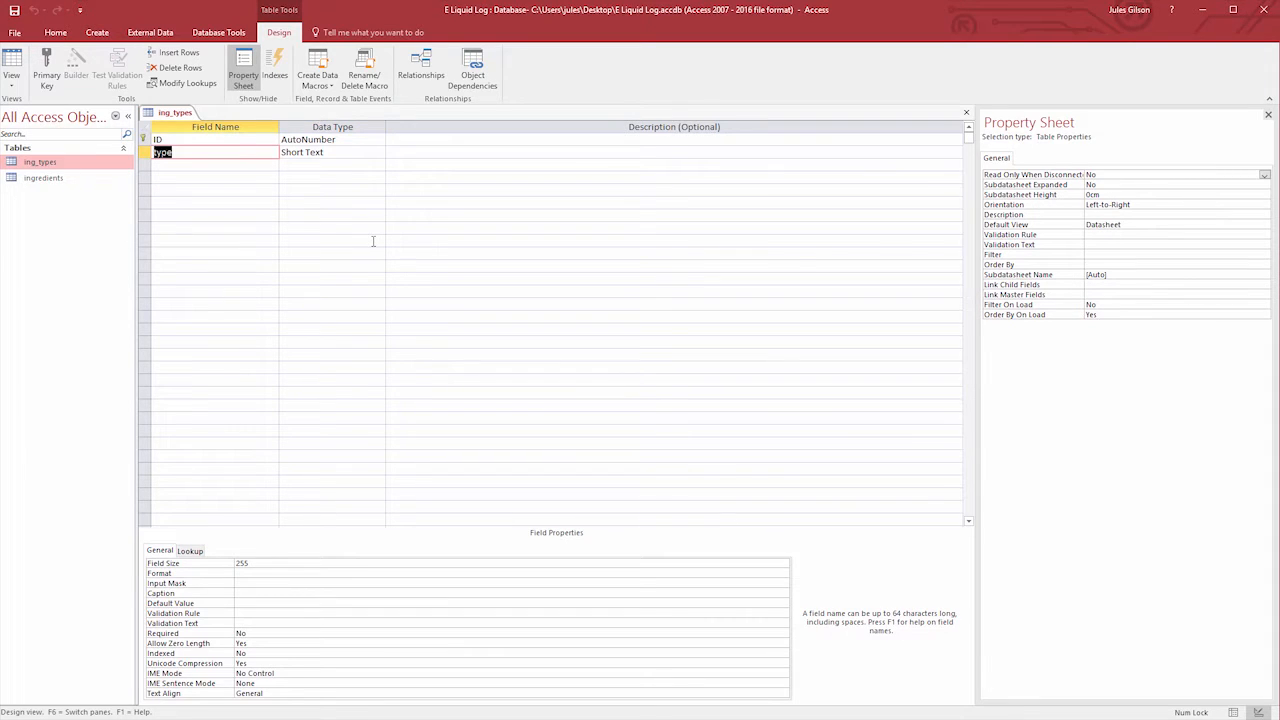
key("Right")
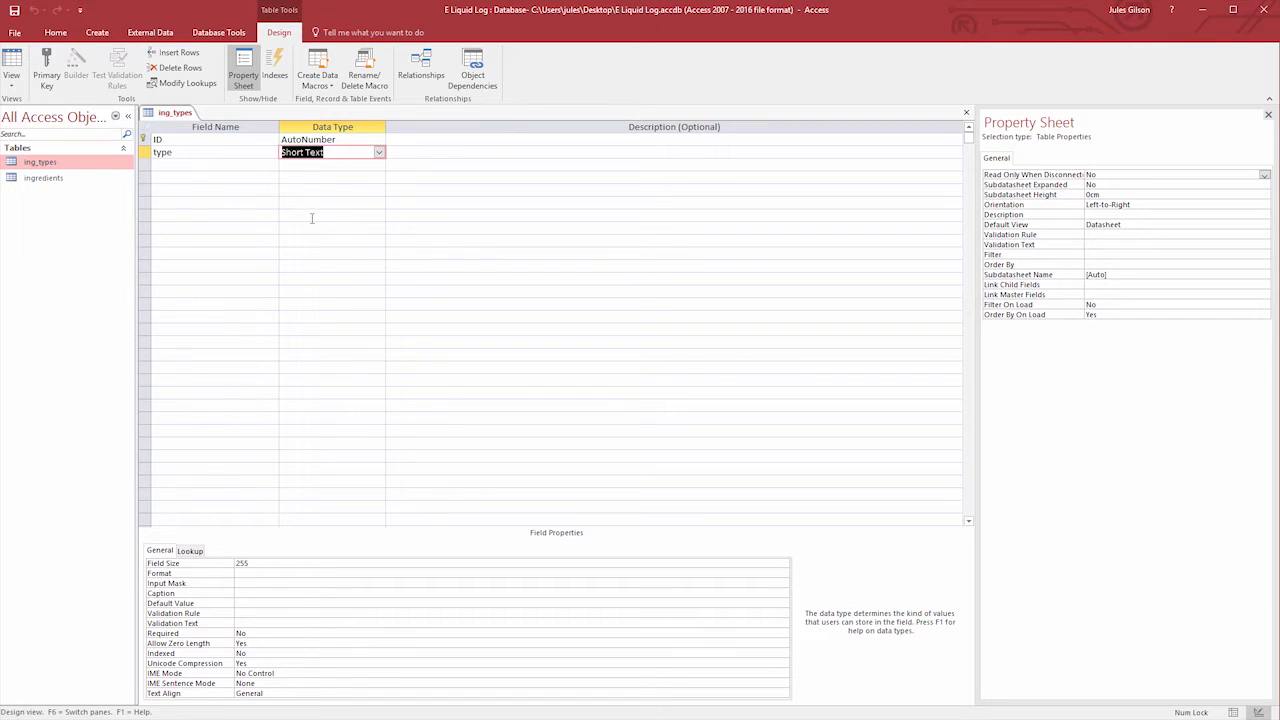
left_click(11, 65)
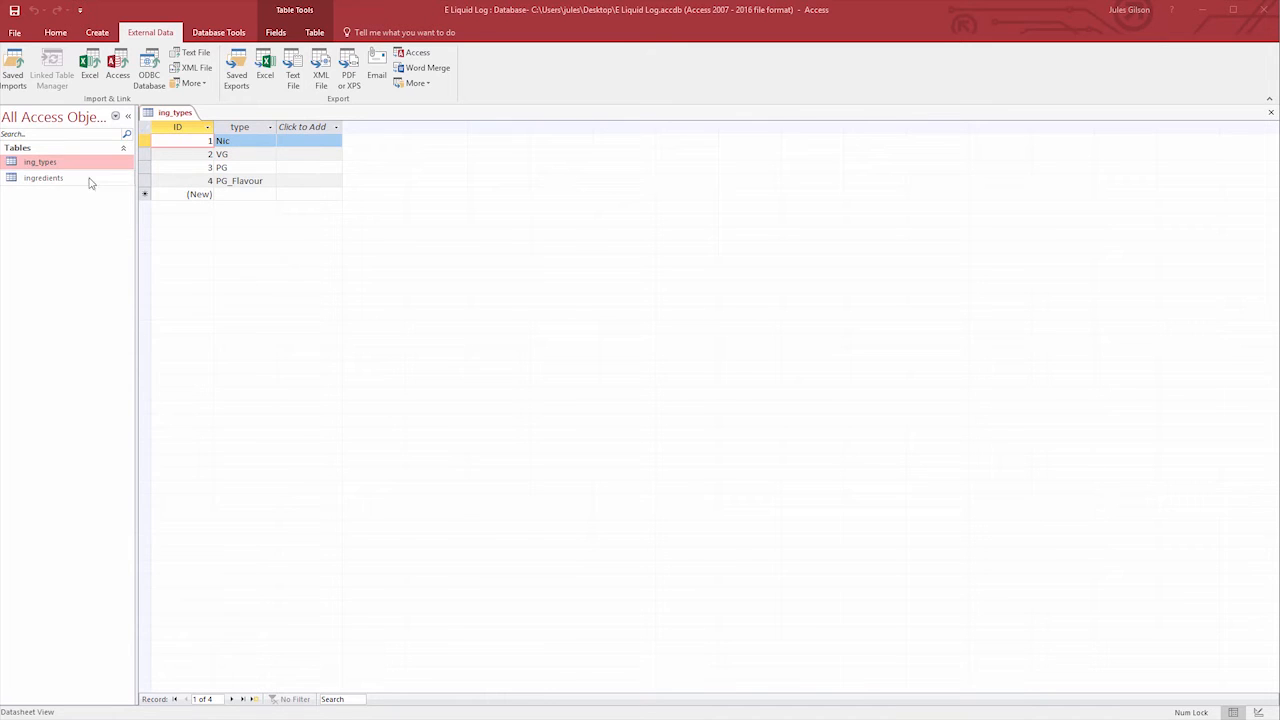
Open the ingredients table in Design View, check the ing_type data type, and display the table in Datasheet View
right_click(38, 180)
left_click(66, 206)
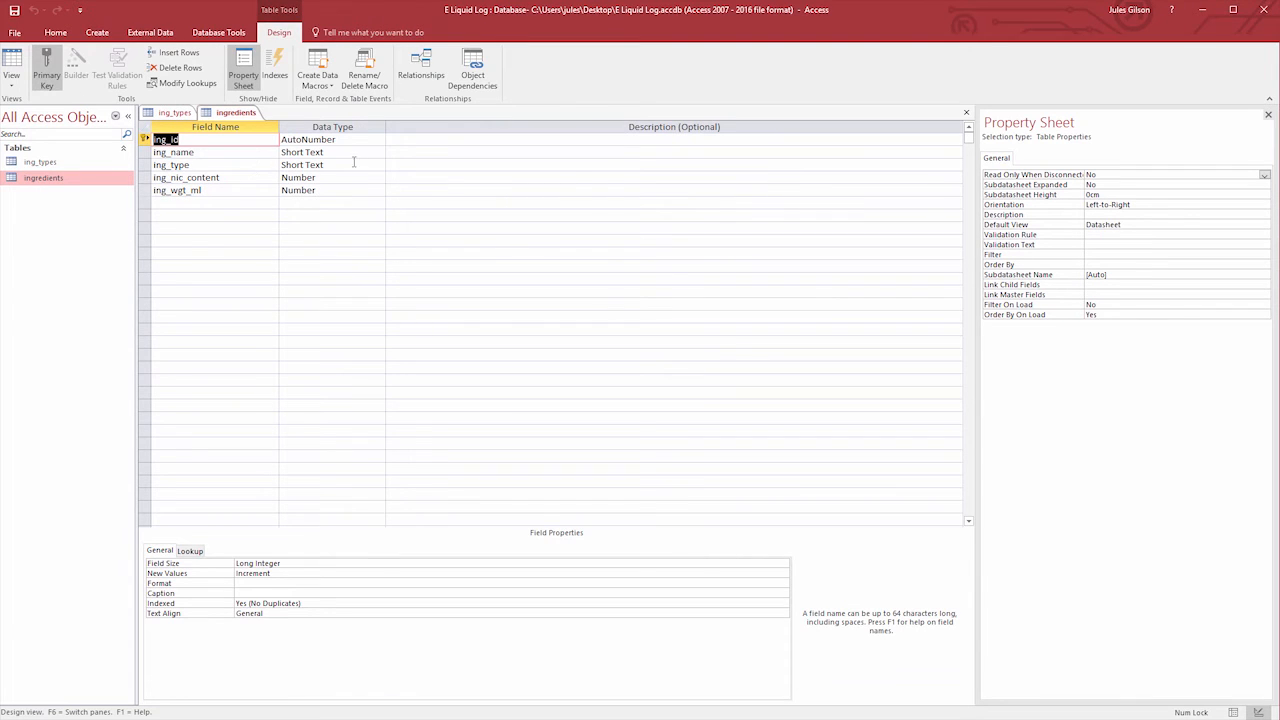
left_click(350, 164)
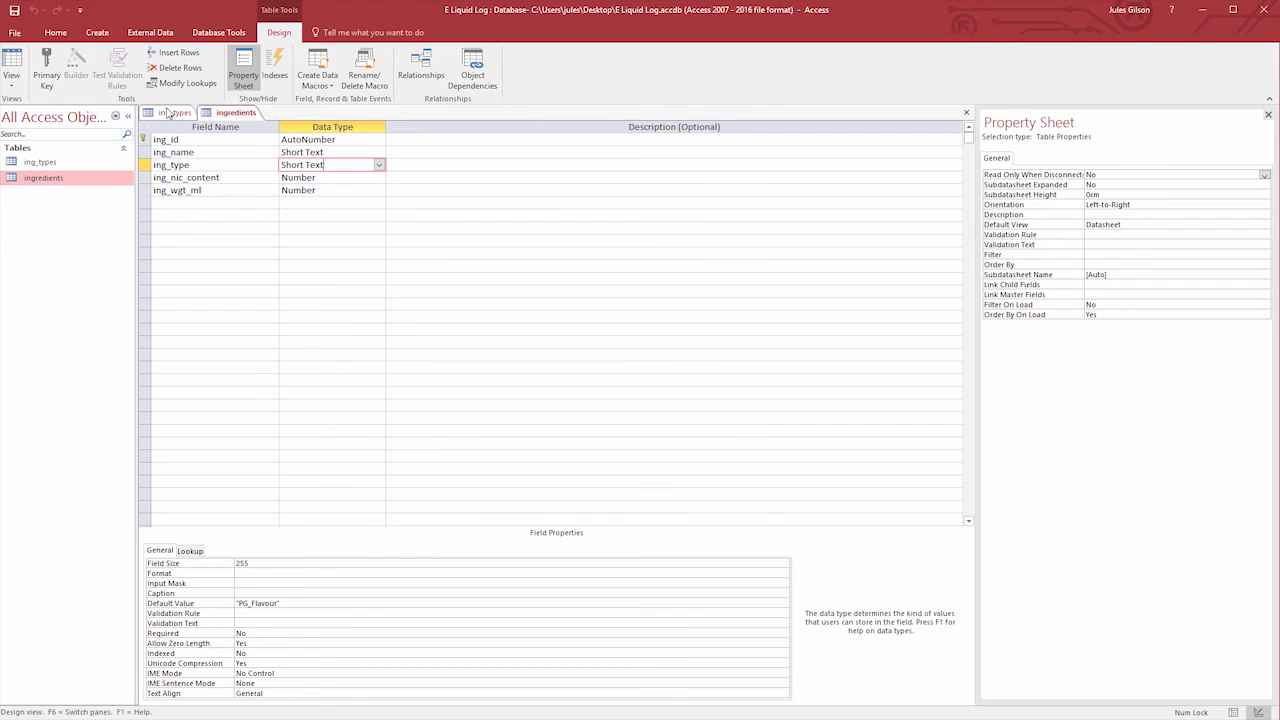
left_click(11, 65)
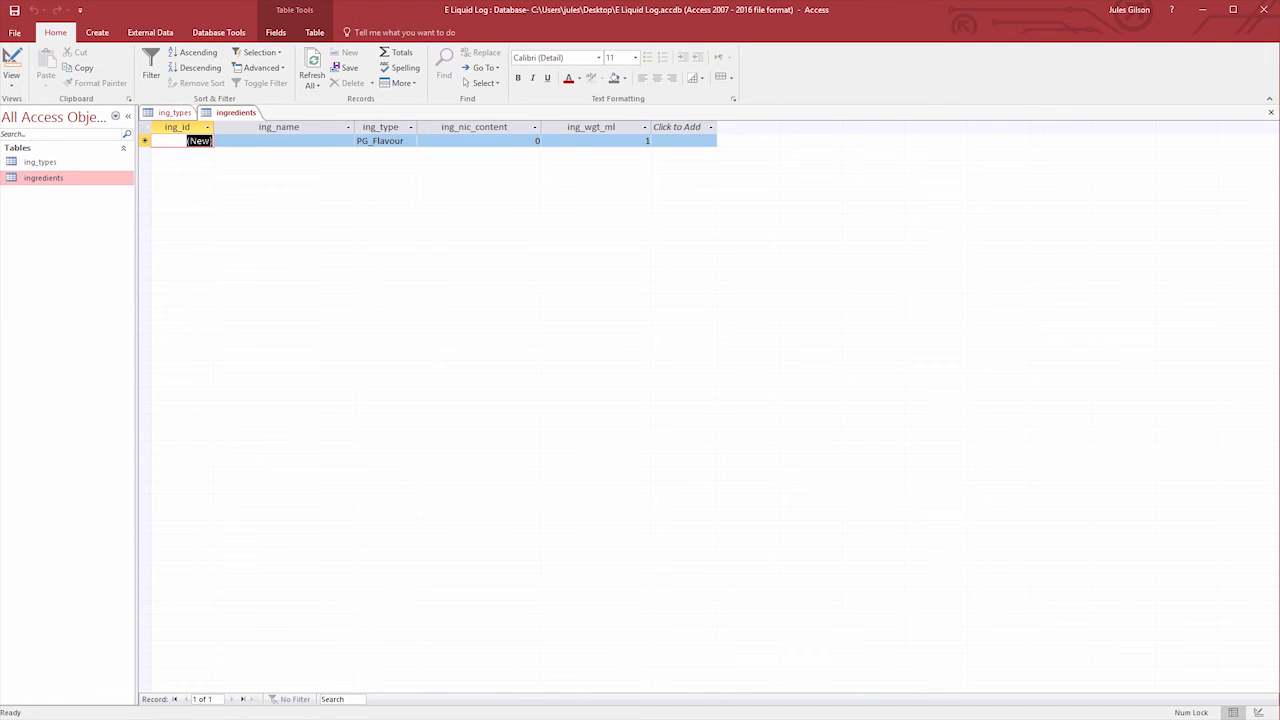
Switch to the Excel workbook's DIY Comb Stock sheet and return to the ingredients table in Access
key("alt+Tab")
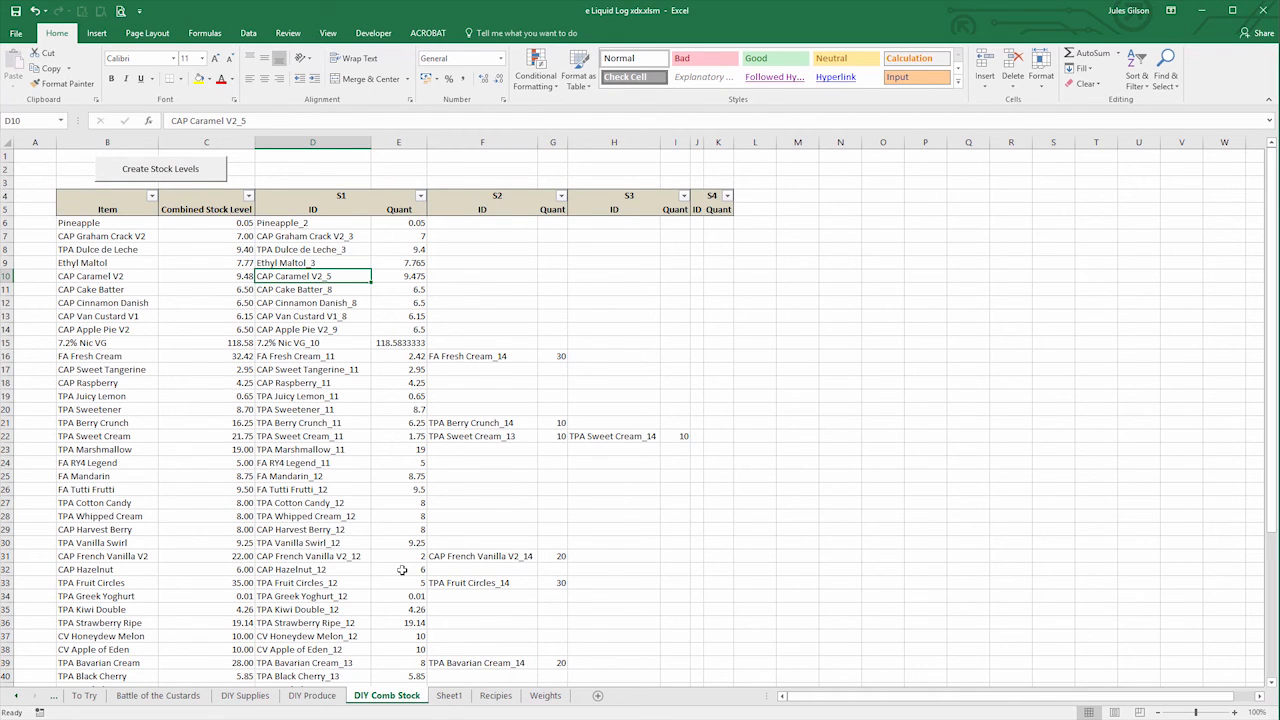
left_click(418, 702)
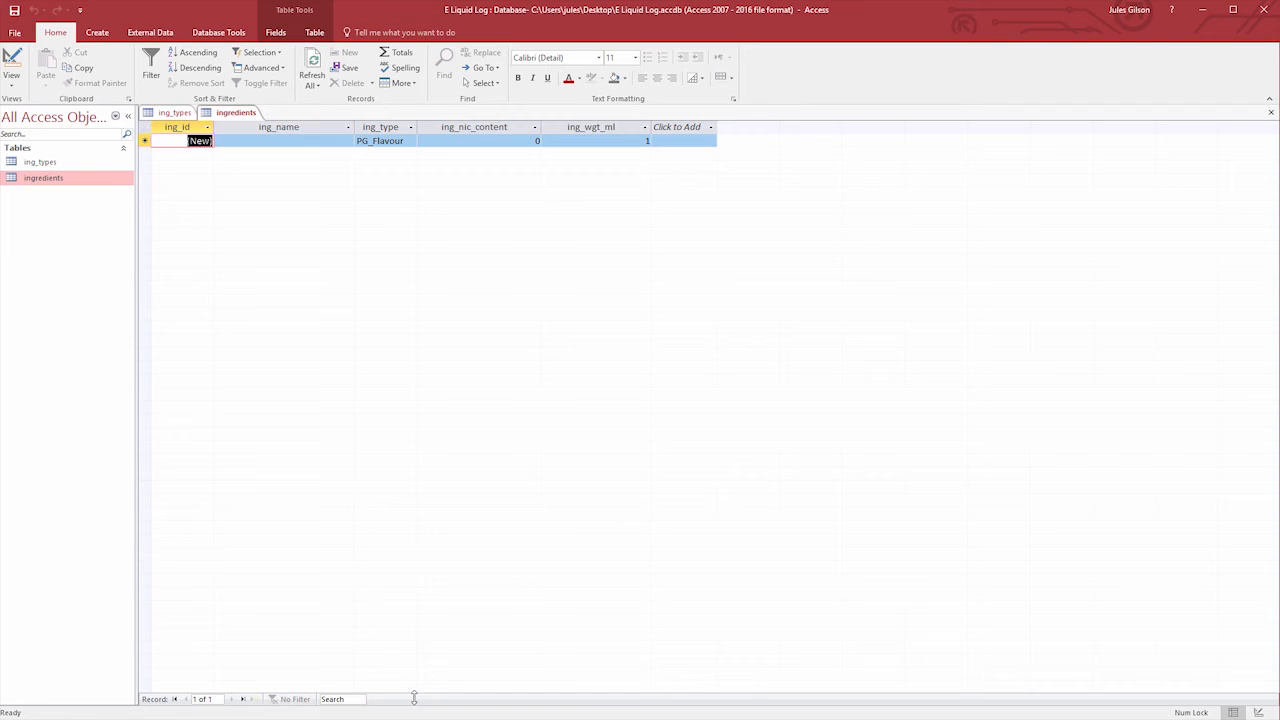